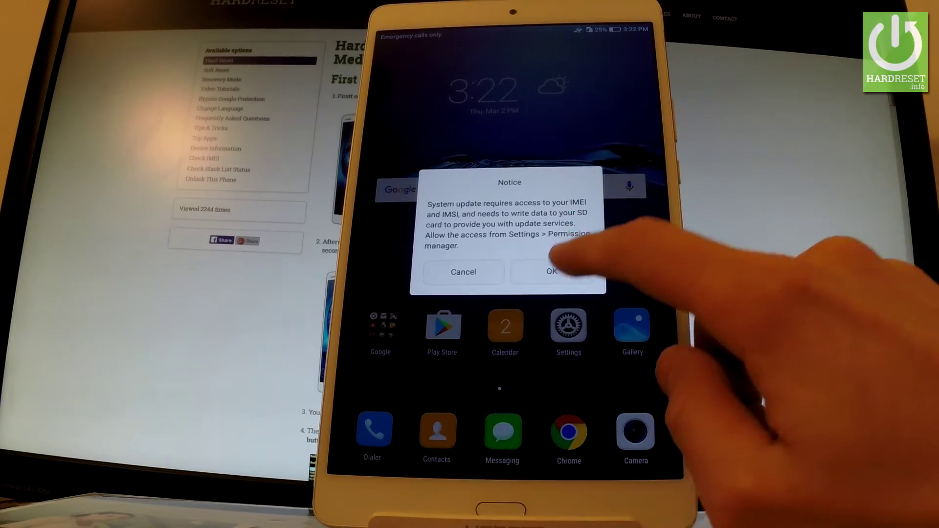
Dismiss the system update Notice, go back to the home screen, and bring up the Phone dialer
left_click(550, 271)
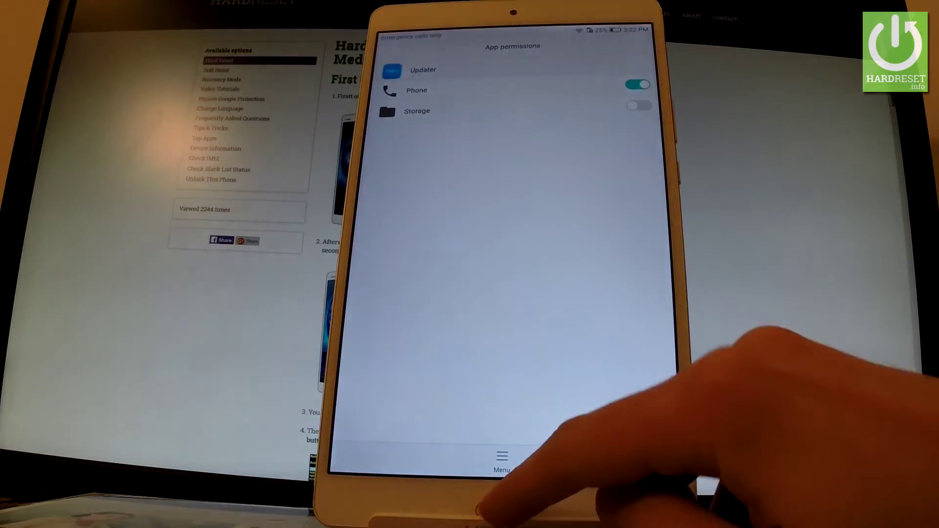
left_click(501, 509)
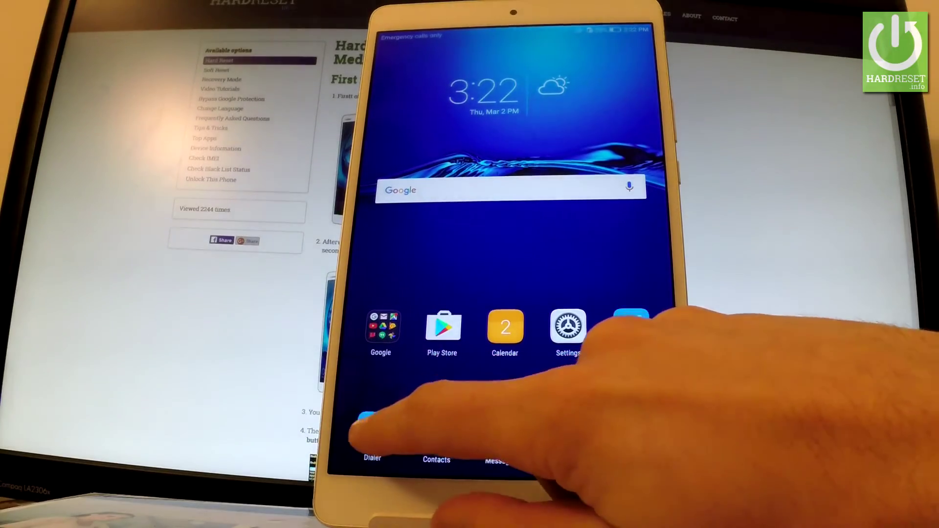
left_click(372, 429)
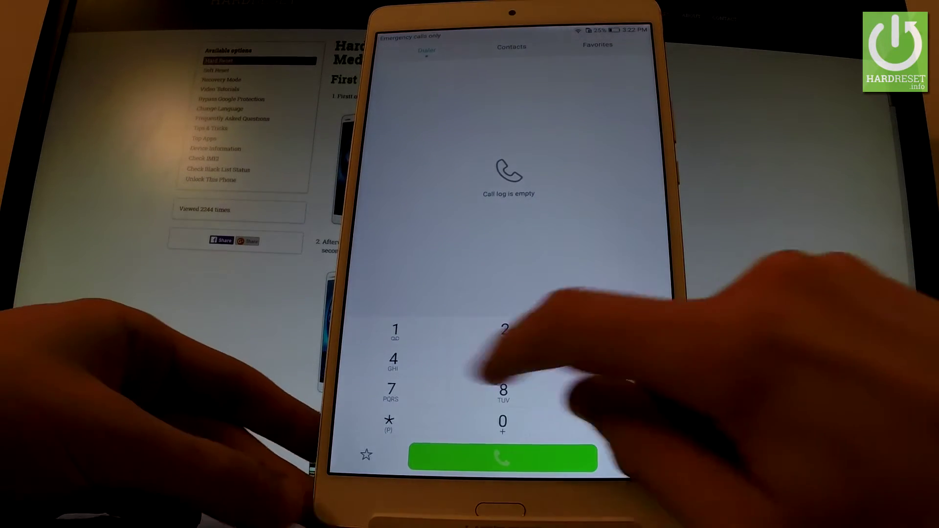
type("*#")
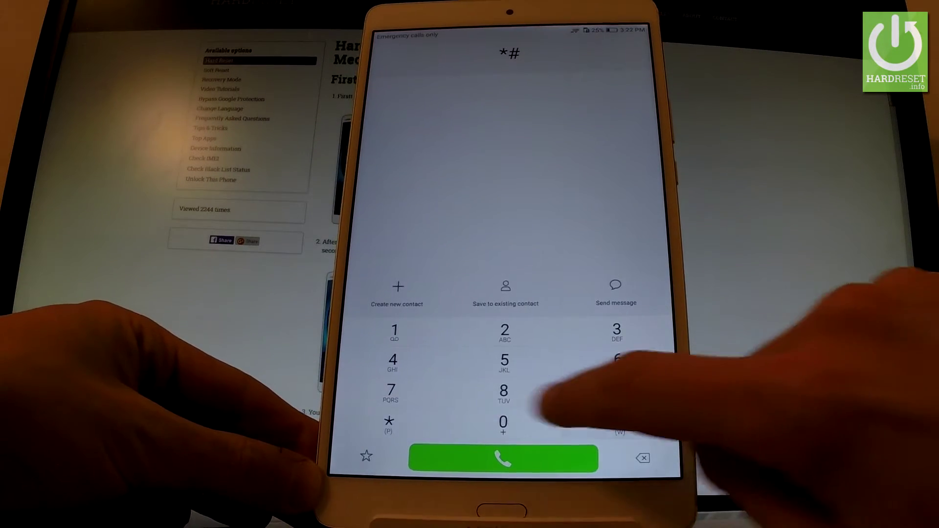
type("*")
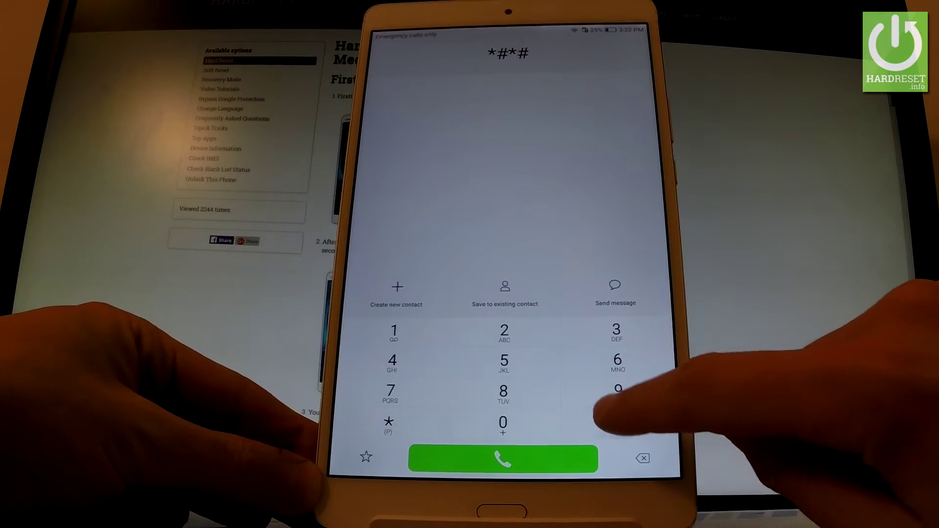
type("2")
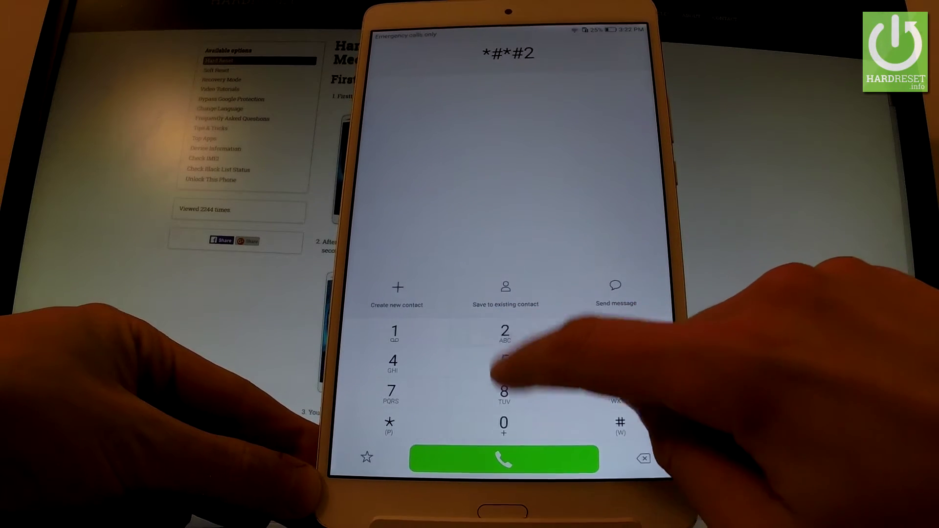
type("84")
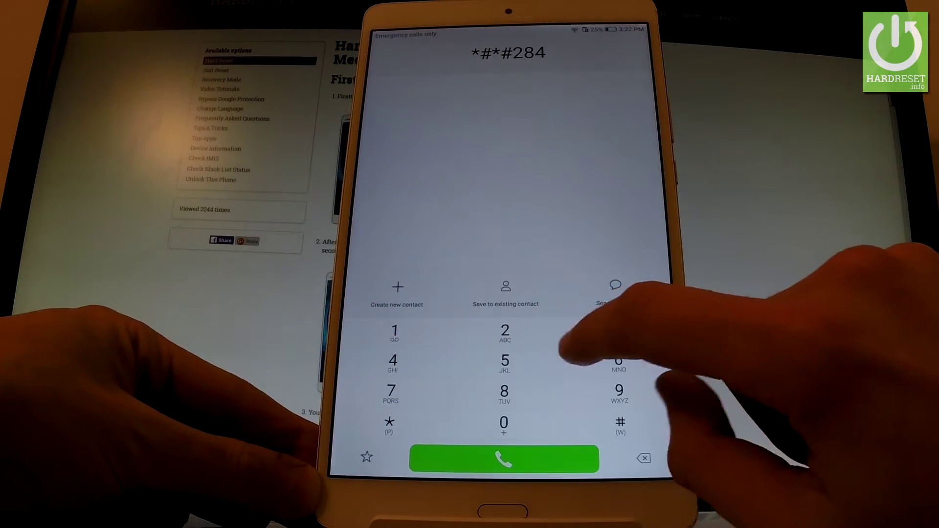
type("65")
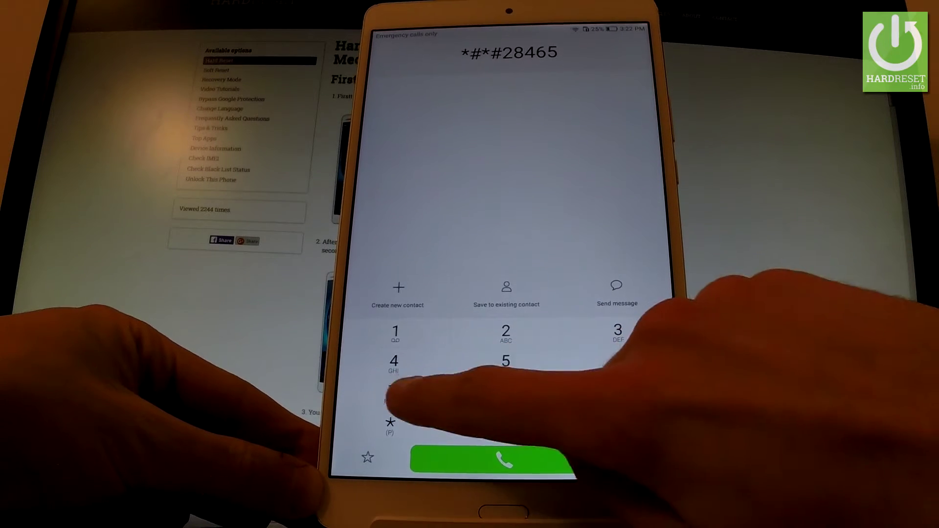
type("79#")
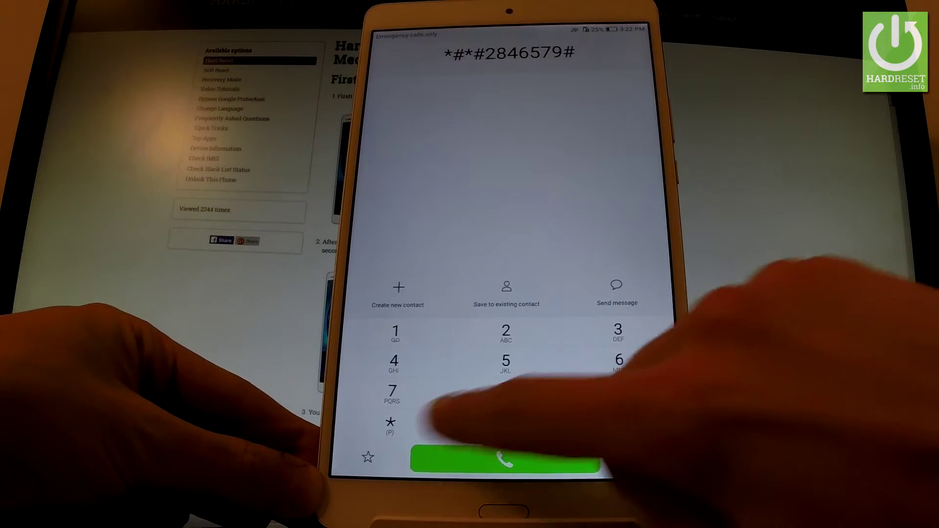
type("*#*")
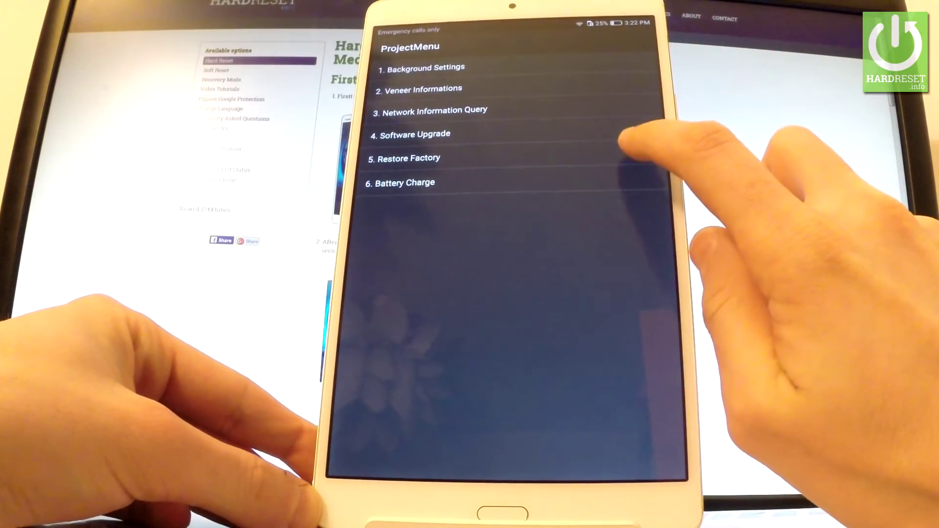
Select '5. Restore Factory' in ProjectMenu and confirm the wipe in the Are you sure? dialog
left_click(623, 158)
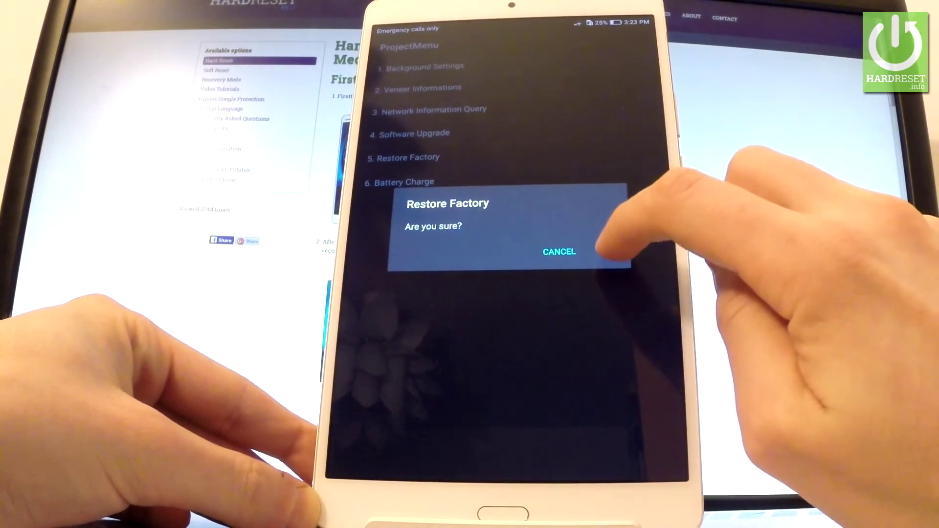
left_click(608, 251)
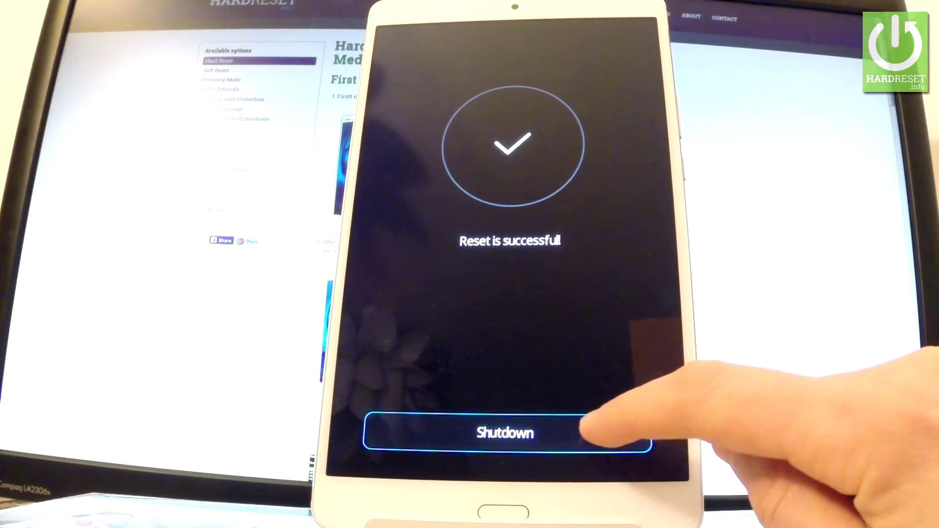
Power off the tablet with Shutdown on the 'Reset is successful' screen
left_click(601, 440)
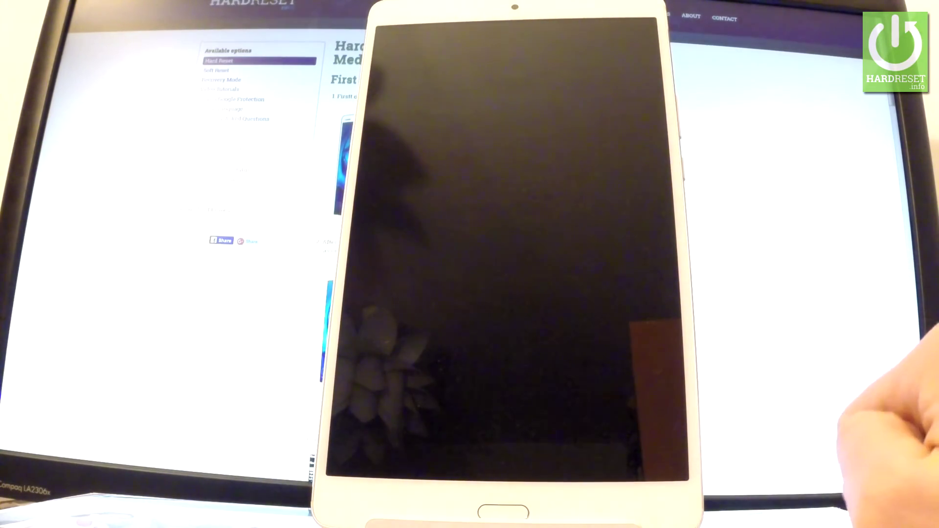